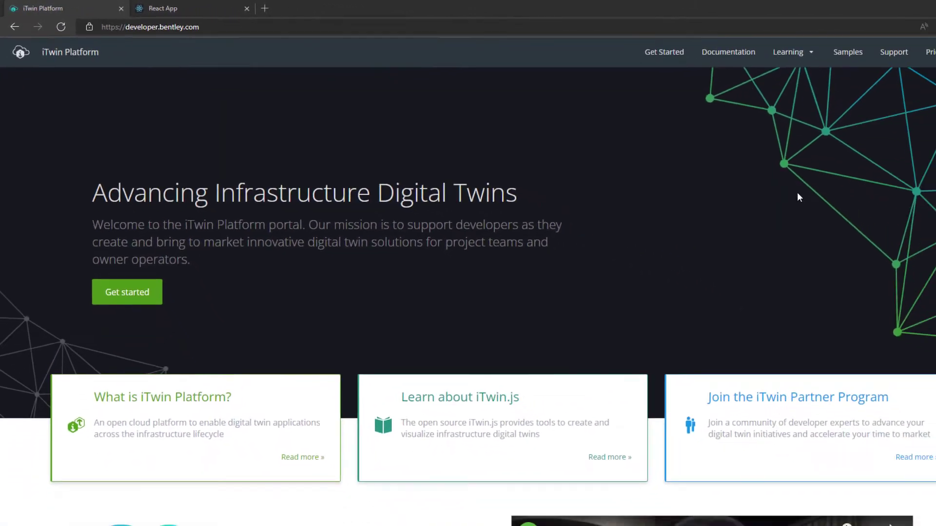
{"action": "left_click", "coordinate": [728, 51]}
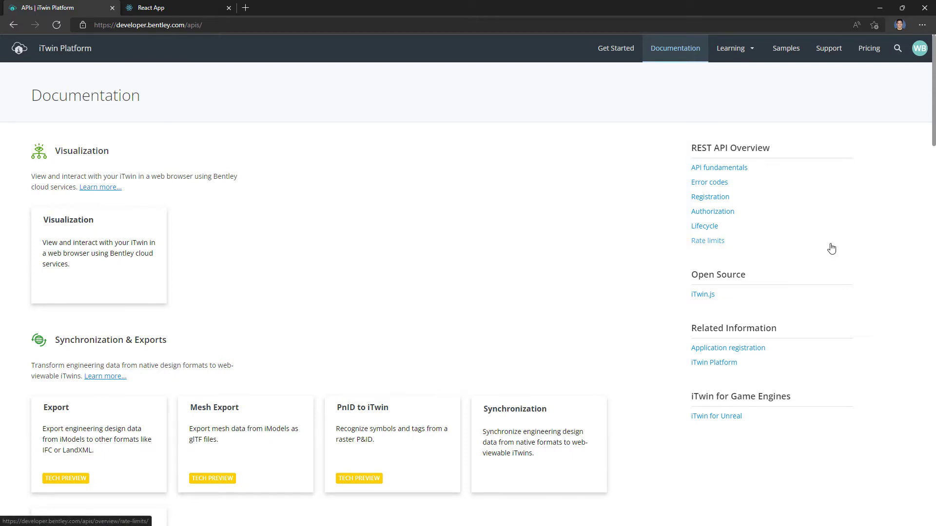
{"action": "left_click", "coordinate": [732, 214]}
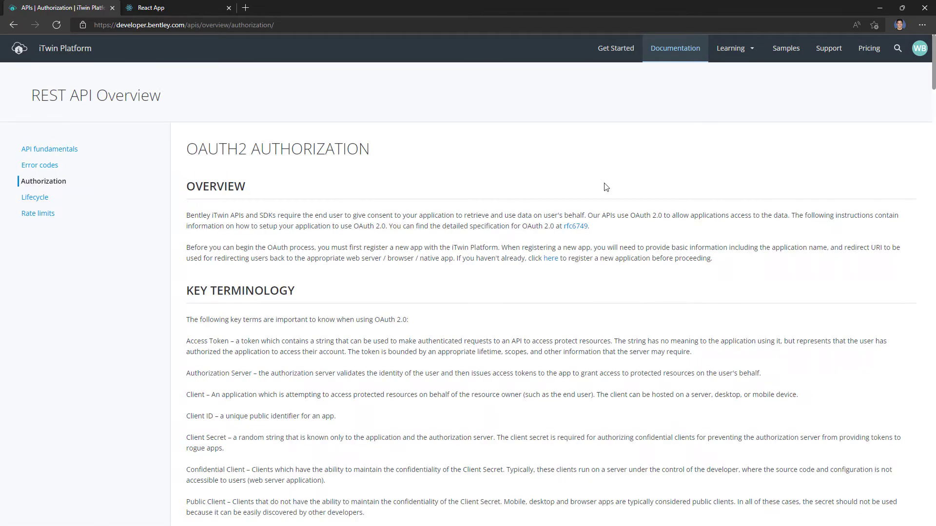
{"action": "scroll", "coordinate": [622, 177], "scroll_direction": "down", "scroll_amount": 1}
{"action": "scroll", "coordinate": [622, 177], "scroll_direction": "down", "scroll_amount": 5}
{"action": "scroll", "coordinate": [629, 185], "scroll_direction": "up", "scroll_amount": 6}
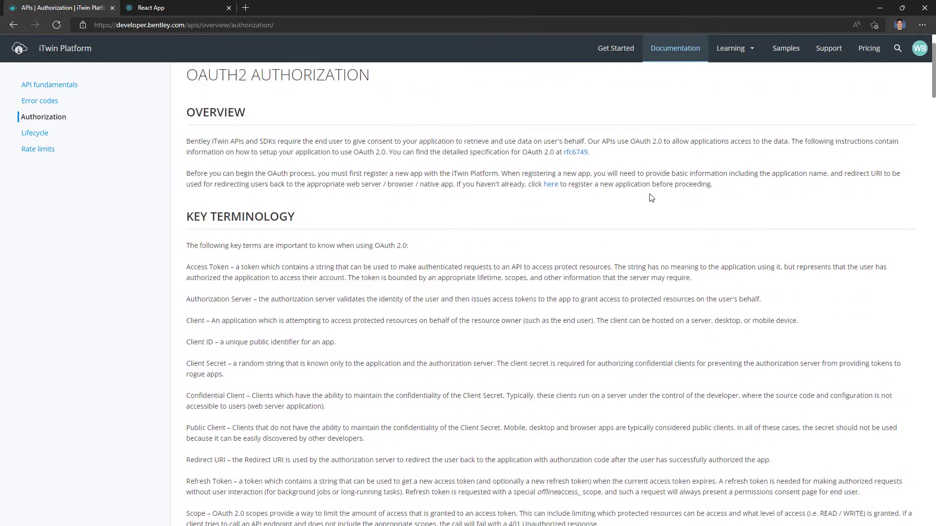
{"action": "key", "text": "alt+Left"}
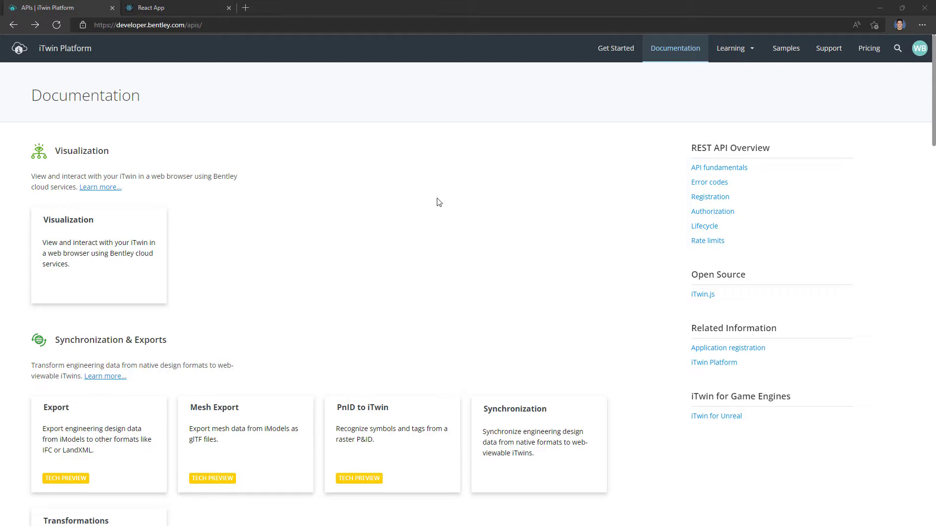
{"action": "scroll", "coordinate": [438, 203], "scroll_direction": "down", "scroll_amount": 2}
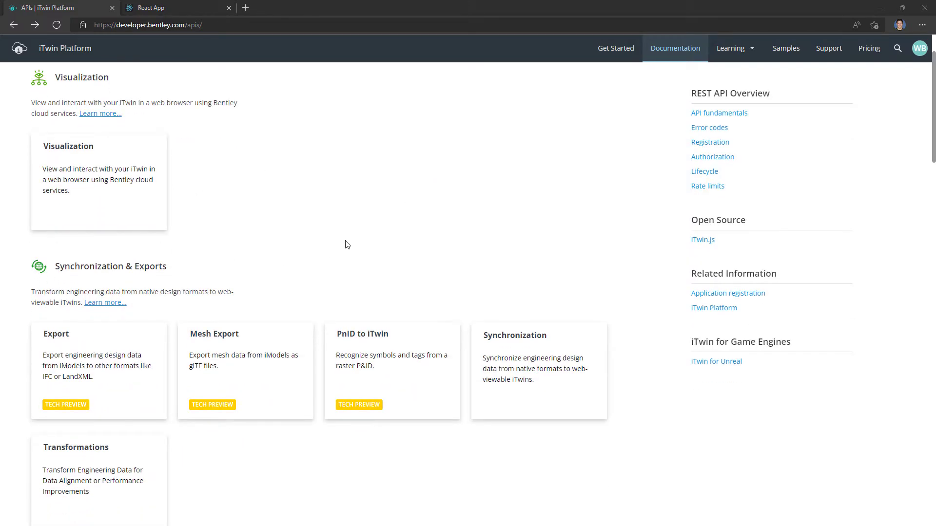
{"action": "scroll", "coordinate": [390, 216], "scroll_direction": "down", "scroll_amount": 2}
{"action": "scroll", "coordinate": [390, 216], "scroll_direction": "down", "scroll_amount": 5}
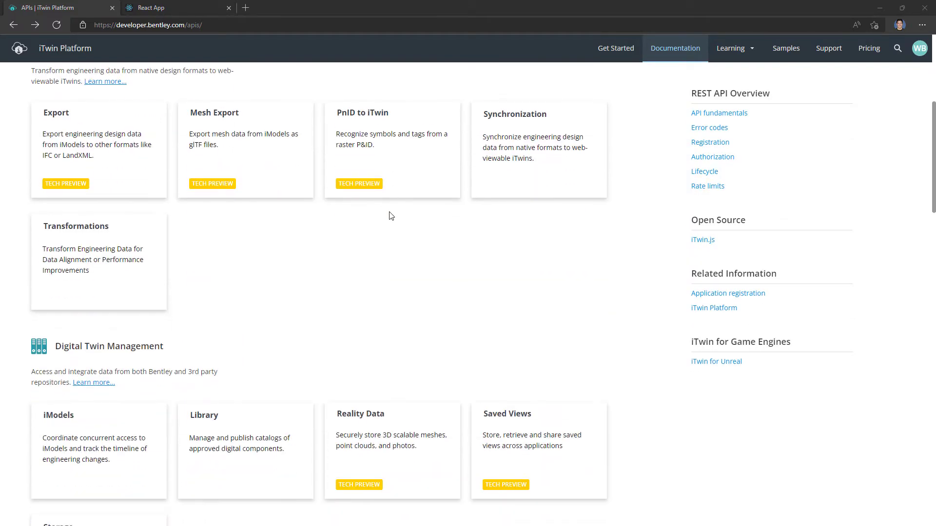
{"action": "scroll", "coordinate": [395, 199], "scroll_direction": "down", "scroll_amount": 1}
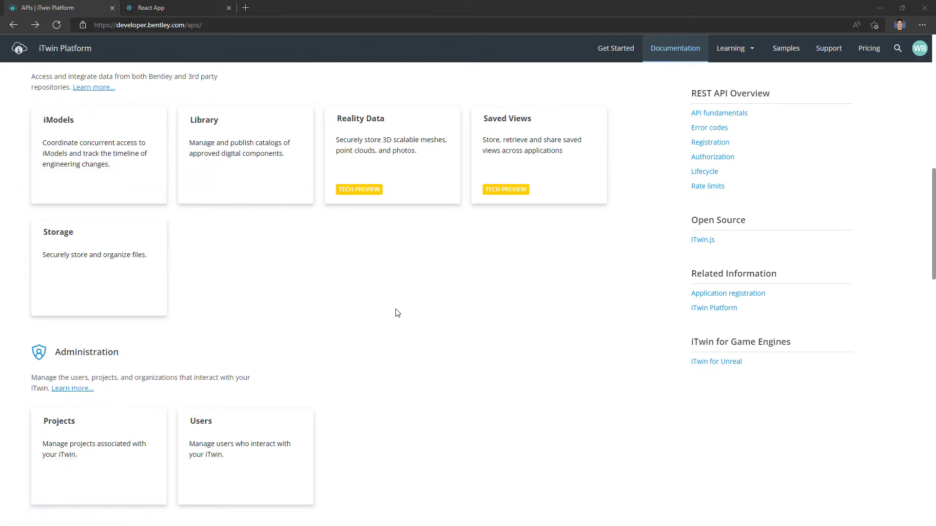
- Switch to the localhost:3000 React App showing the Smart House project and its iModel
{"action": "left_click", "coordinate": [164, 7]}
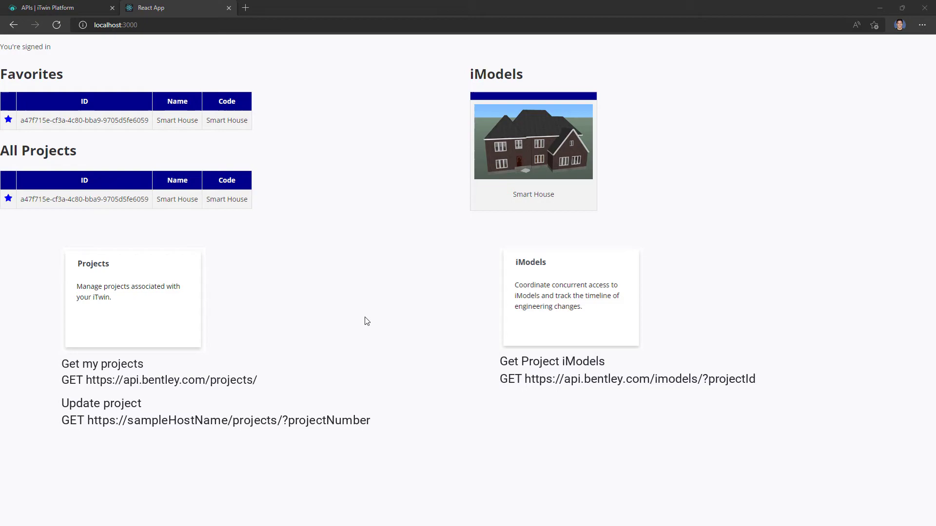
- Open the Projects API documentation from the iTwin Platform portal and highlight its project-management description
{"action": "left_click", "coordinate": [88, 11]}
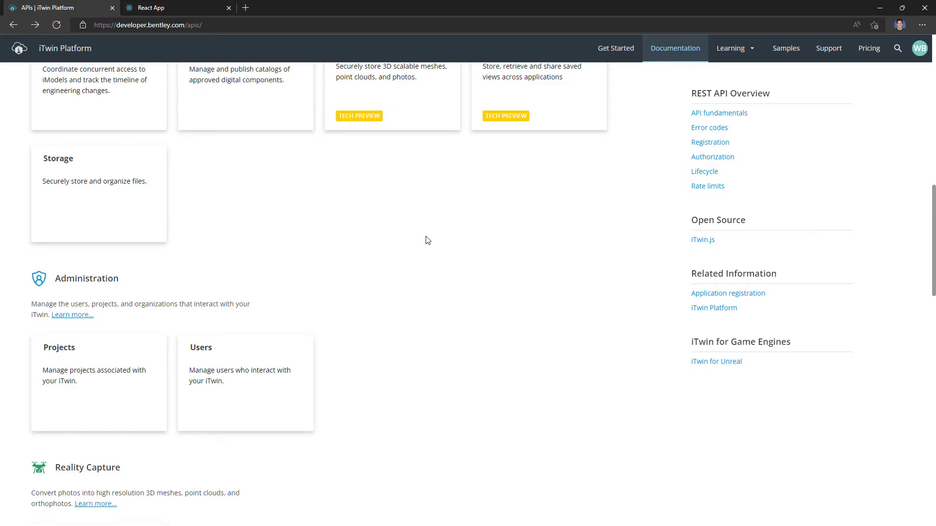
{"action": "left_click", "coordinate": [135, 367]}
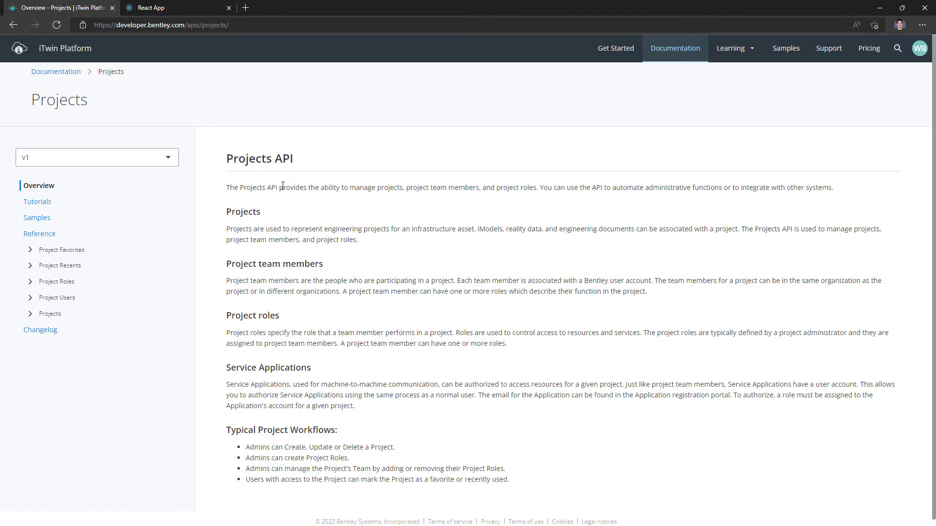
{"action": "left_click_drag", "start_coordinate": [282, 187], "coordinate": [405, 188]}
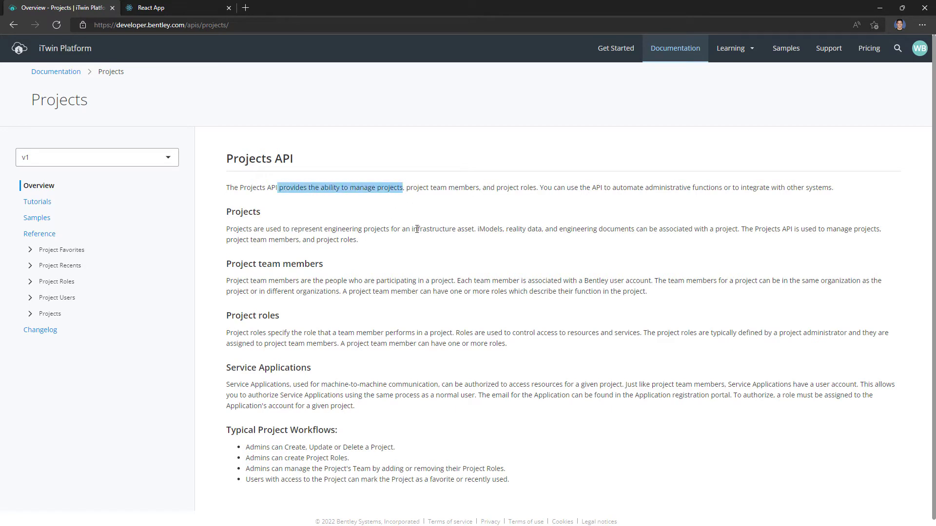
- Browse the Projects API Tutorials and Samples pages, then expand the Projects endpoint list
{"action": "left_click", "coordinate": [46, 202]}
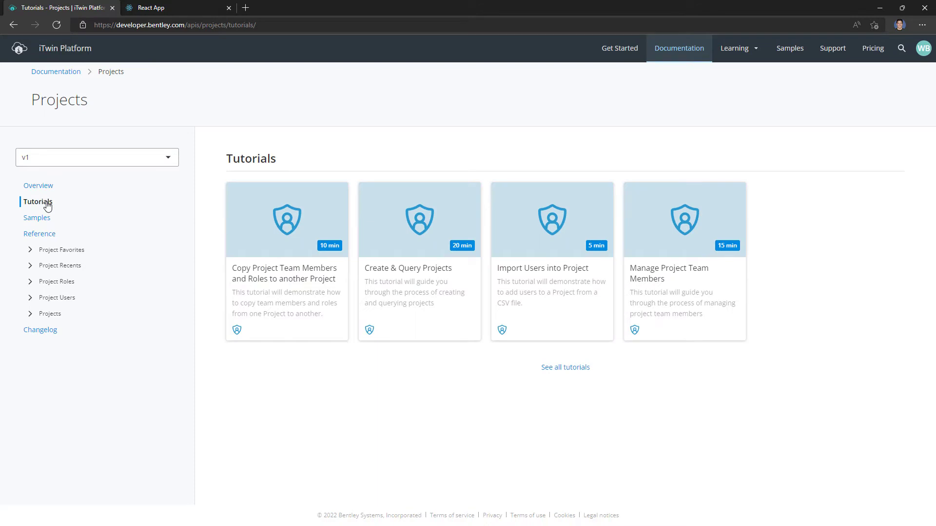
{"action": "left_click", "coordinate": [45, 218]}
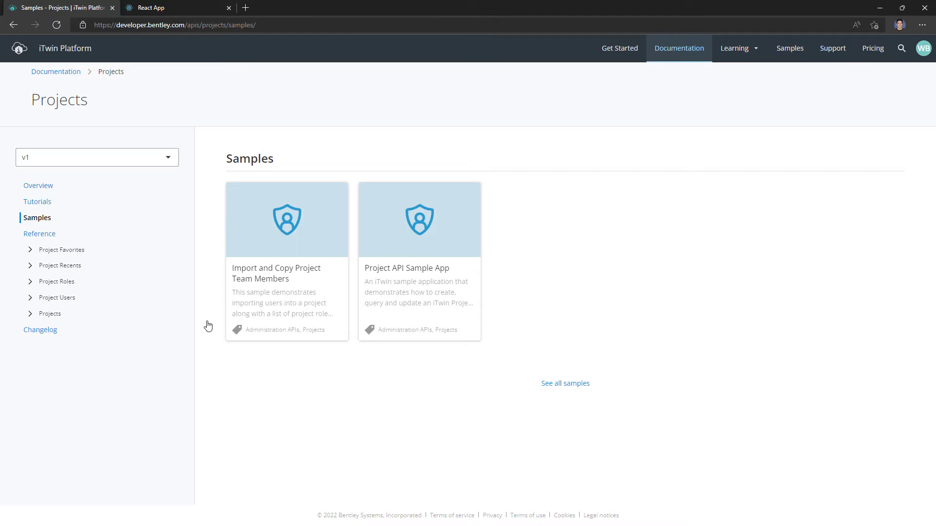
{"action": "left_click", "coordinate": [30, 315]}
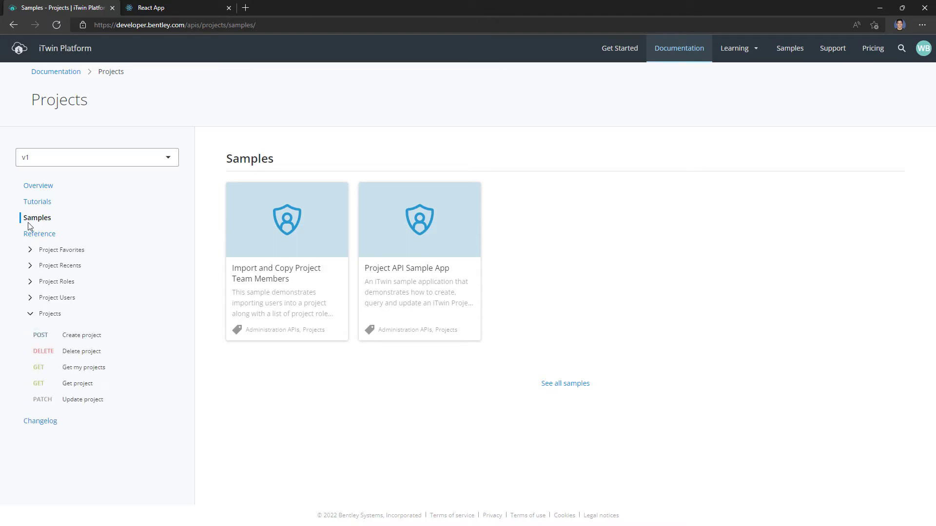
{"action": "left_click", "coordinate": [93, 370]}
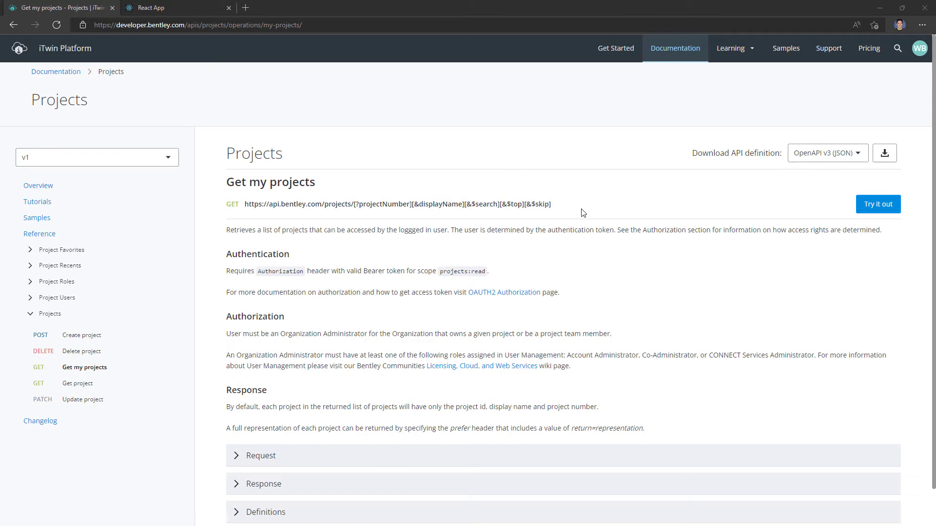
{"action": "left_click_drag", "start_coordinate": [226, 230], "coordinate": [308, 231]}
{"action": "left_click", "coordinate": [535, 233]}
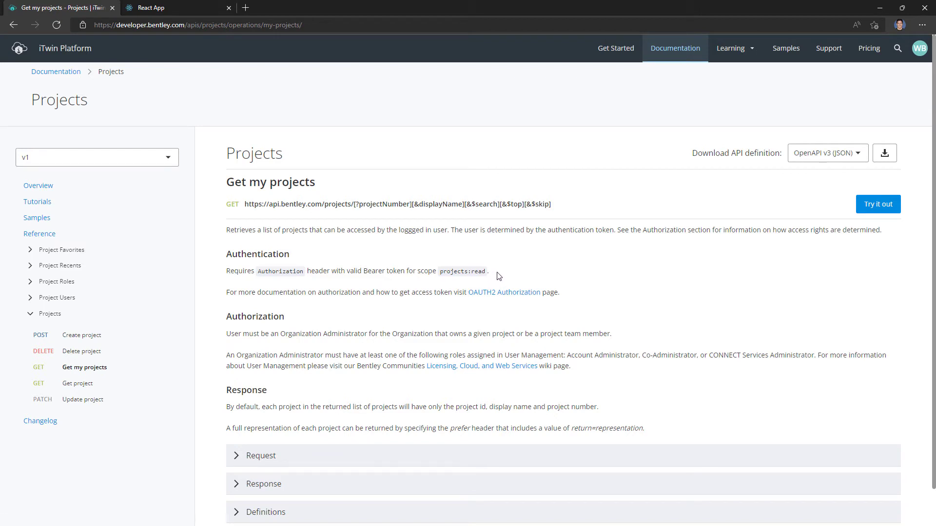
{"action": "scroll", "coordinate": [498, 275], "scroll_direction": "down", "scroll_amount": 2}
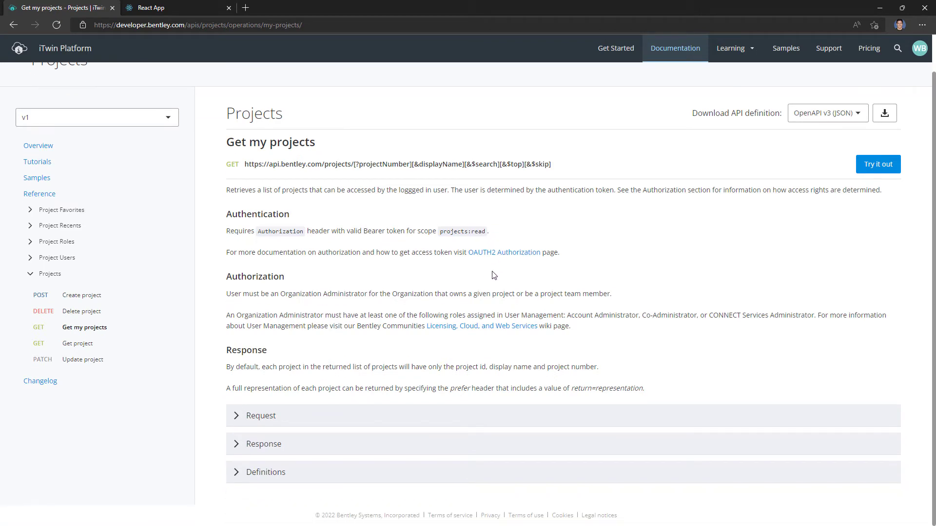
{"action": "left_click", "coordinate": [268, 416]}
{"action": "scroll", "coordinate": [292, 390], "scroll_direction": "down", "scroll_amount": 2}
{"action": "scroll", "coordinate": [304, 375], "scroll_direction": "down", "scroll_amount": 3}
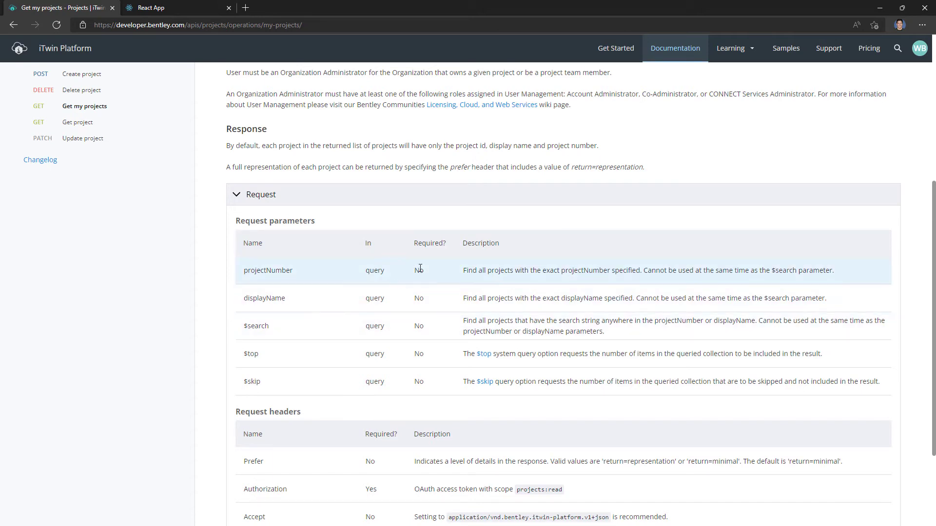
{"action": "scroll", "coordinate": [262, 295], "scroll_direction": "down", "scroll_amount": 3}
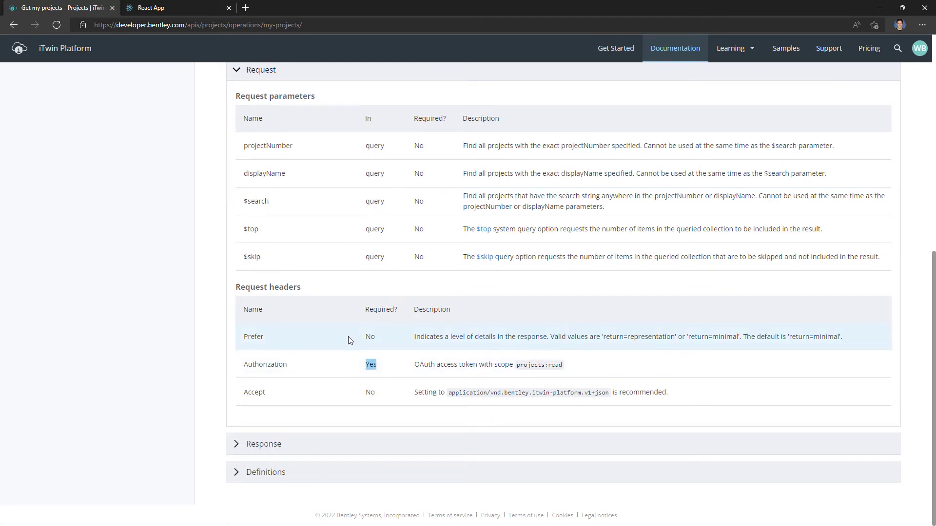
{"action": "left_click", "coordinate": [272, 444]}
{"action": "scroll", "coordinate": [428, 376], "scroll_direction": "down", "scroll_amount": 2}
{"action": "scroll", "coordinate": [387, 346], "scroll_direction": "down", "scroll_amount": 4}
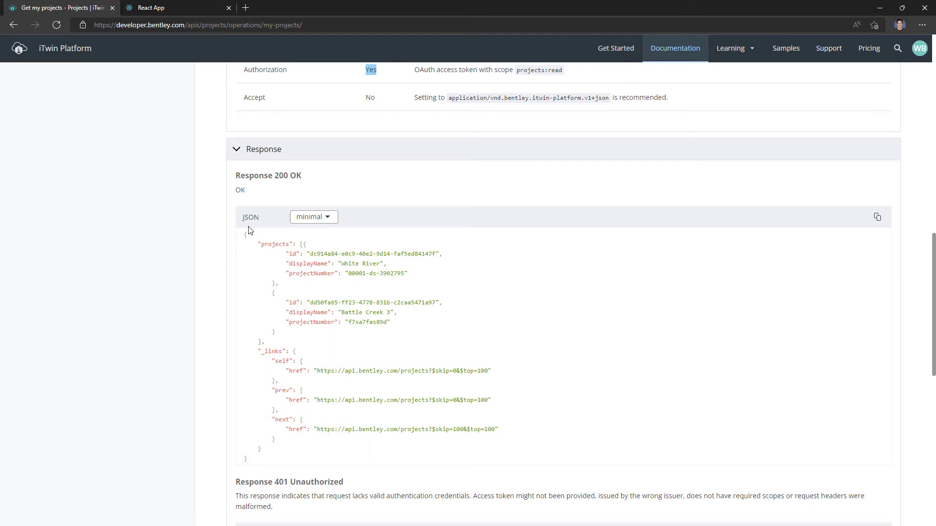
{"action": "left_click_drag", "start_coordinate": [300, 243], "coordinate": [268, 345]}
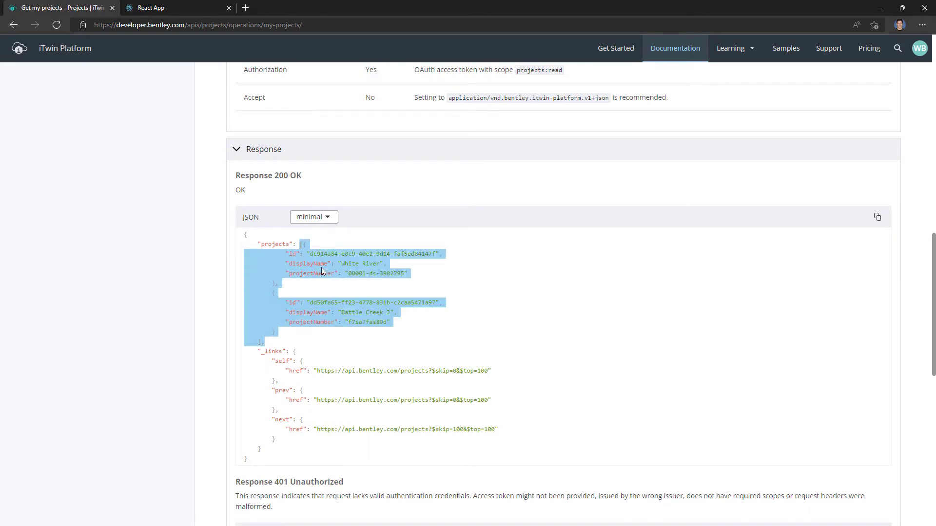
{"action": "scroll", "coordinate": [403, 272], "scroll_direction": "down", "scroll_amount": 4}
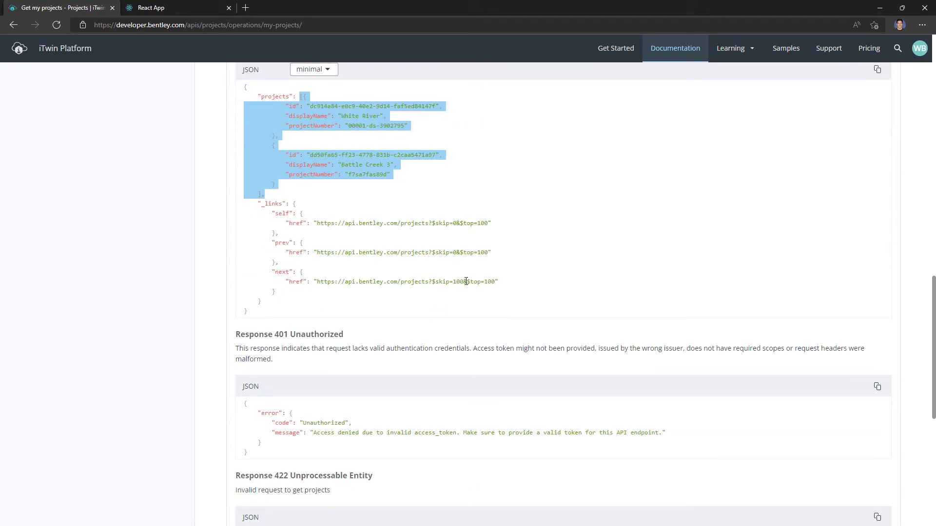
{"action": "scroll", "coordinate": [443, 397], "scroll_direction": "down", "scroll_amount": 3}
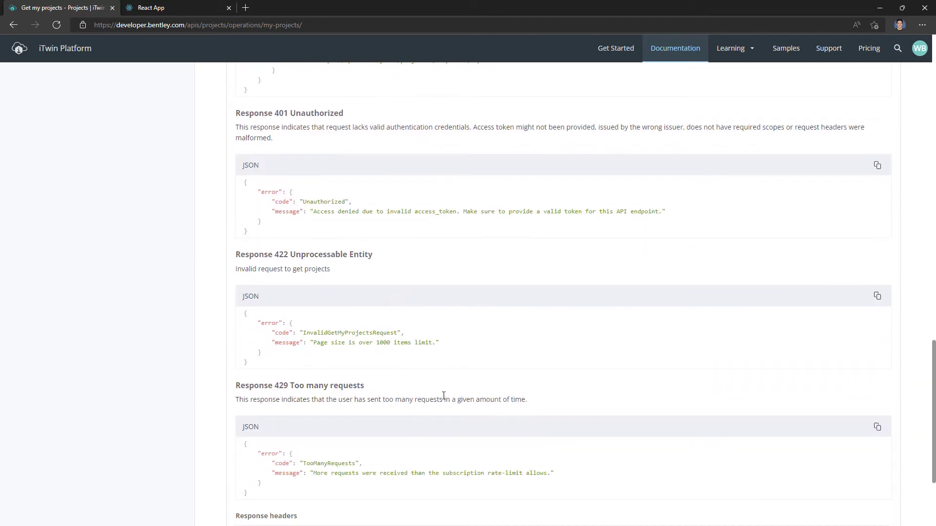
{"action": "scroll", "coordinate": [459, 391], "scroll_direction": "up", "scroll_amount": 3}
{"action": "scroll", "coordinate": [458, 391], "scroll_direction": "up", "scroll_amount": 20}
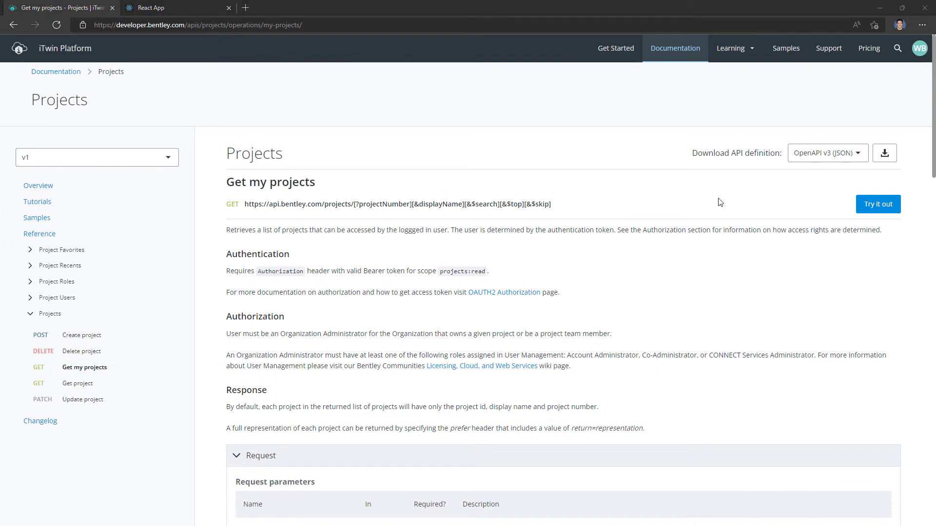
- Open the Get my projects try-it form with authorizationCode authorization
{"action": "left_click", "coordinate": [881, 208]}
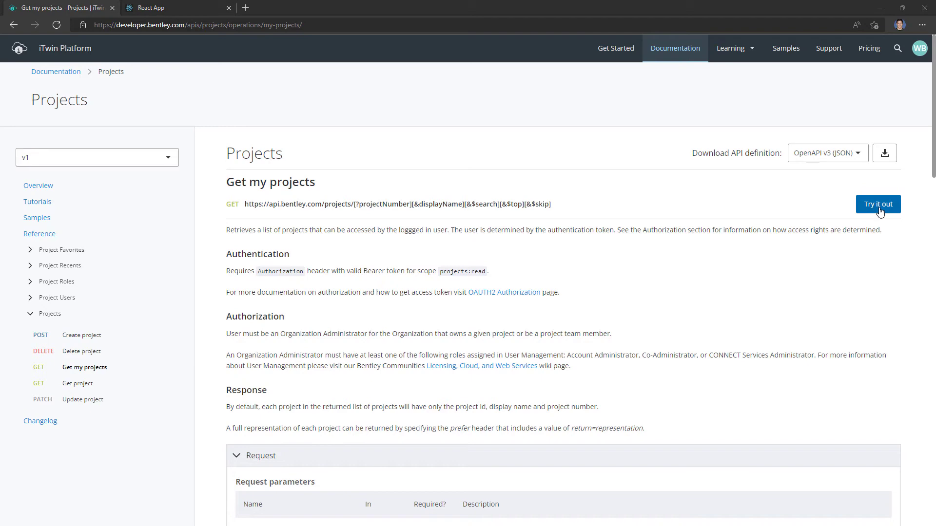
{"action": "left_click", "coordinate": [877, 207]}
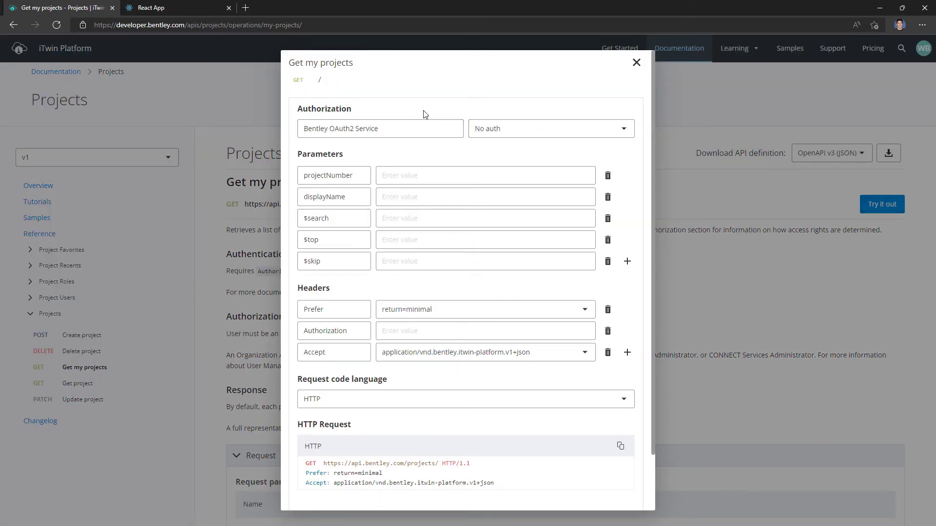
{"action": "left_click", "coordinate": [532, 131]}
{"action": "left_click", "coordinate": [501, 166]}
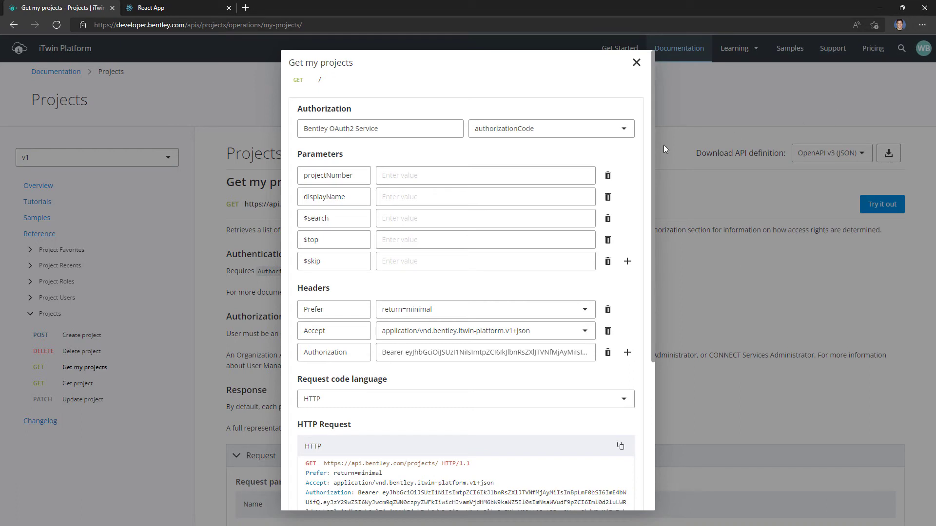
- Remove all query parameter rows and check the bearer token in the request preview
{"action": "left_click", "coordinate": [500, 178]}
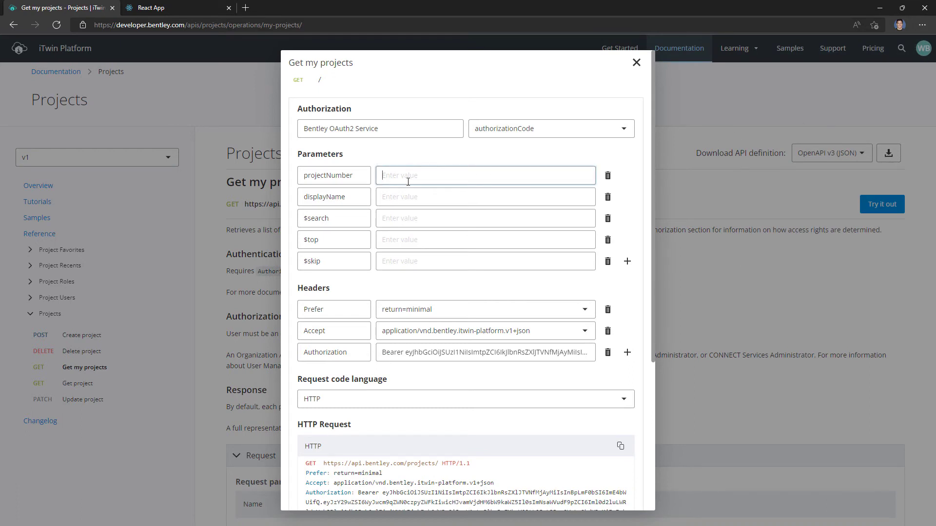
{"action": "left_click", "coordinate": [383, 196]}
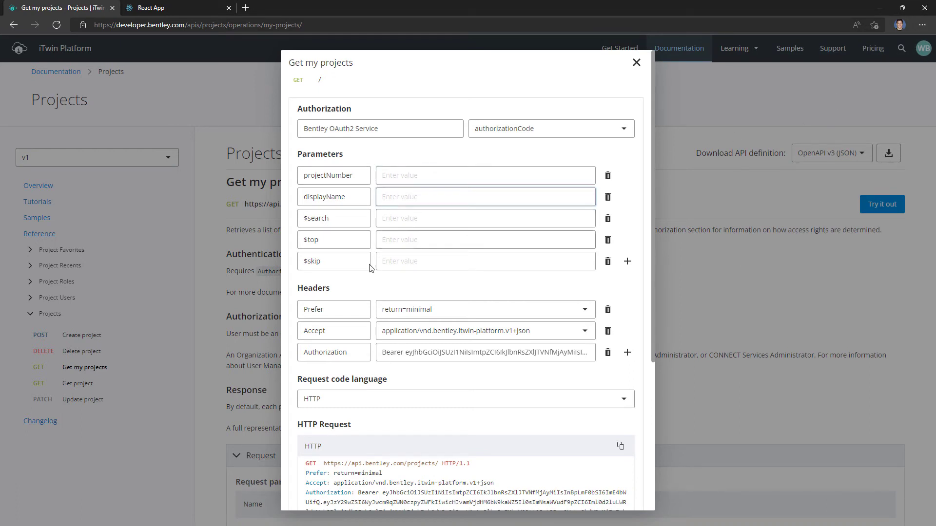
{"action": "left_click", "coordinate": [608, 176]}
{"action": "left_click", "coordinate": [608, 175]}
{"action": "left_click", "coordinate": [608, 176]}
{"action": "left_click", "coordinate": [608, 176]}
{"action": "left_click", "coordinate": [608, 175]}
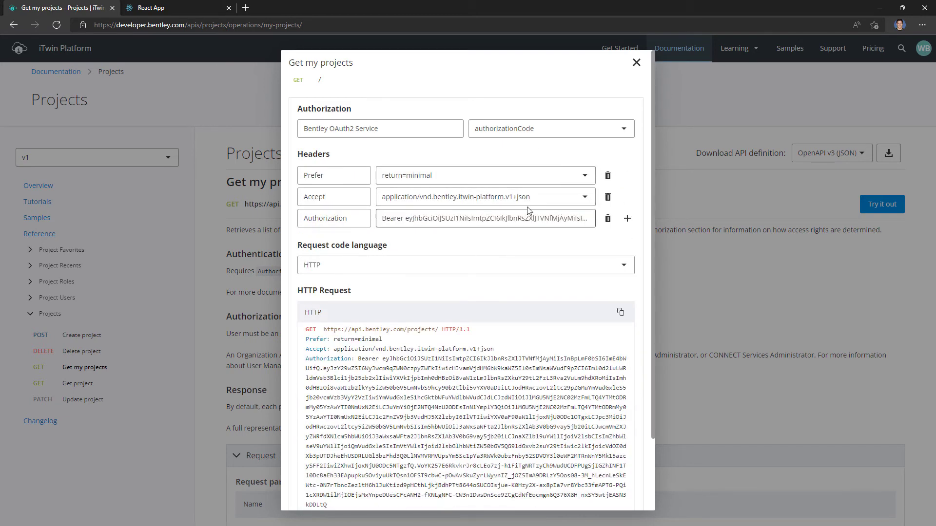
{"action": "scroll", "coordinate": [458, 205], "scroll_direction": "down", "scroll_amount": 2}
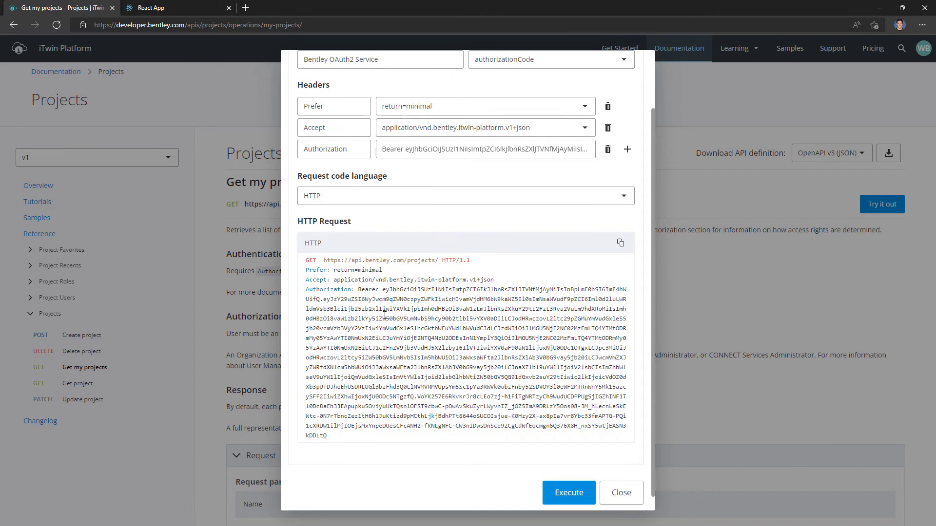
{"action": "left_click_drag", "start_coordinate": [383, 289], "coordinate": [393, 329]}
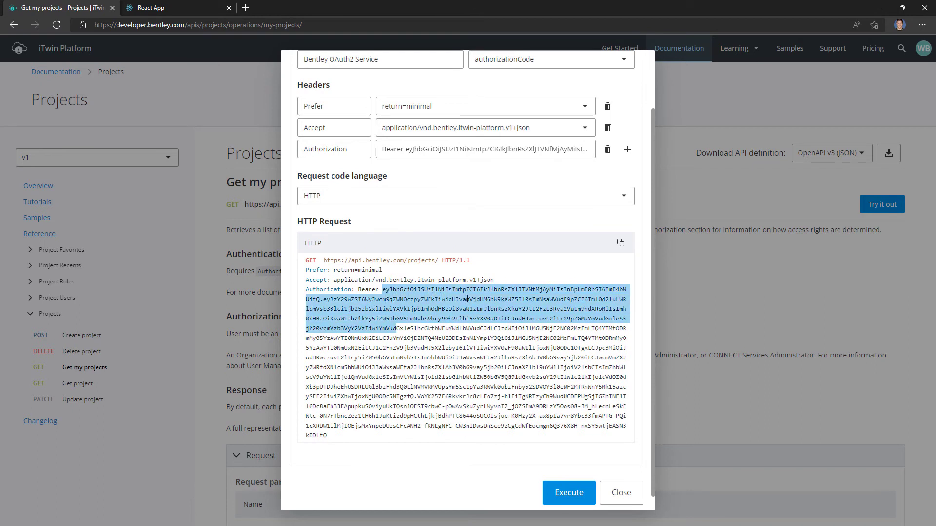
{"action": "left_click", "coordinate": [392, 330]}
- Execute the request and review the 200 OK projects array listing Smart House
{"action": "scroll", "coordinate": [463, 390], "scroll_direction": "down", "scroll_amount": 1}
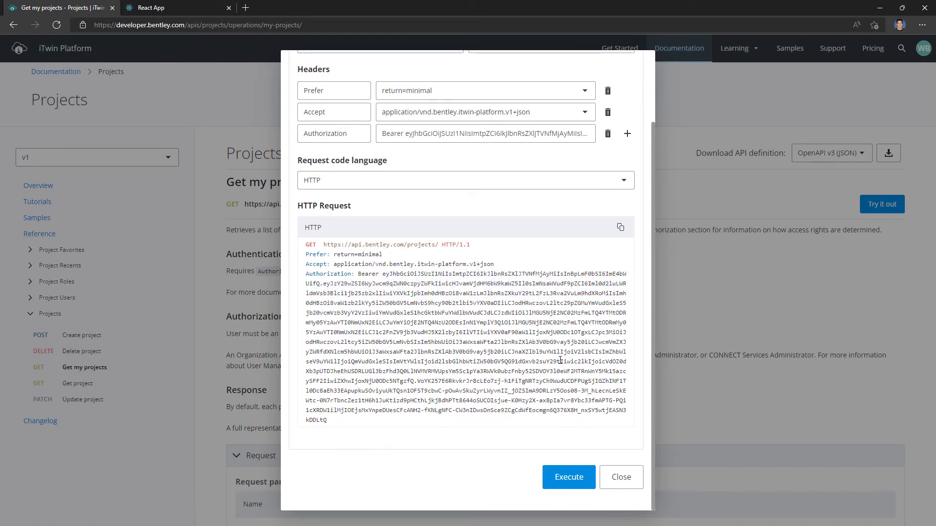
{"action": "left_click", "coordinate": [570, 479]}
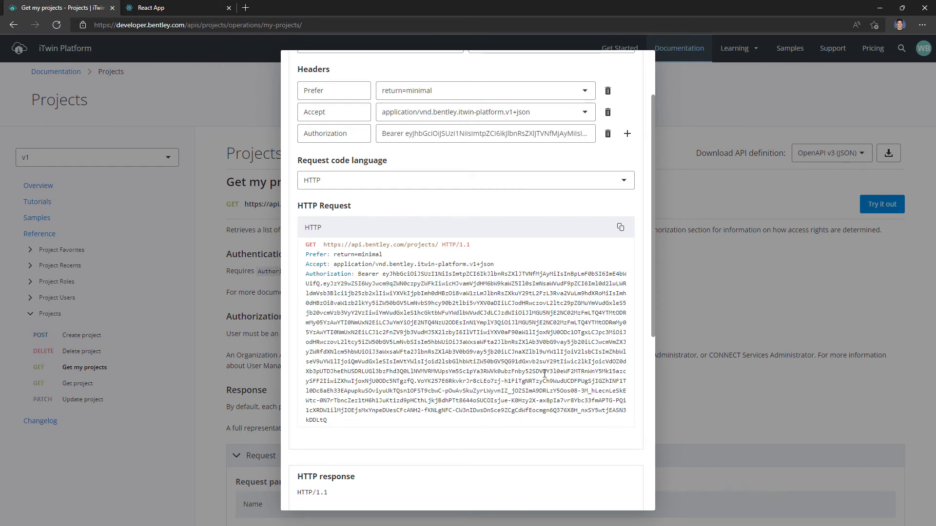
{"action": "scroll", "coordinate": [496, 317], "scroll_direction": "down", "scroll_amount": 3}
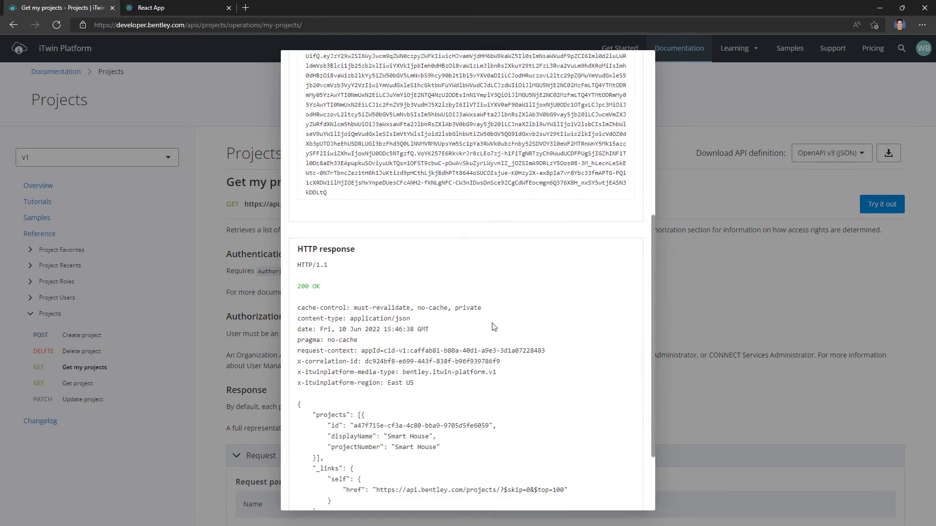
{"action": "scroll", "coordinate": [494, 327], "scroll_direction": "down", "scroll_amount": 1}
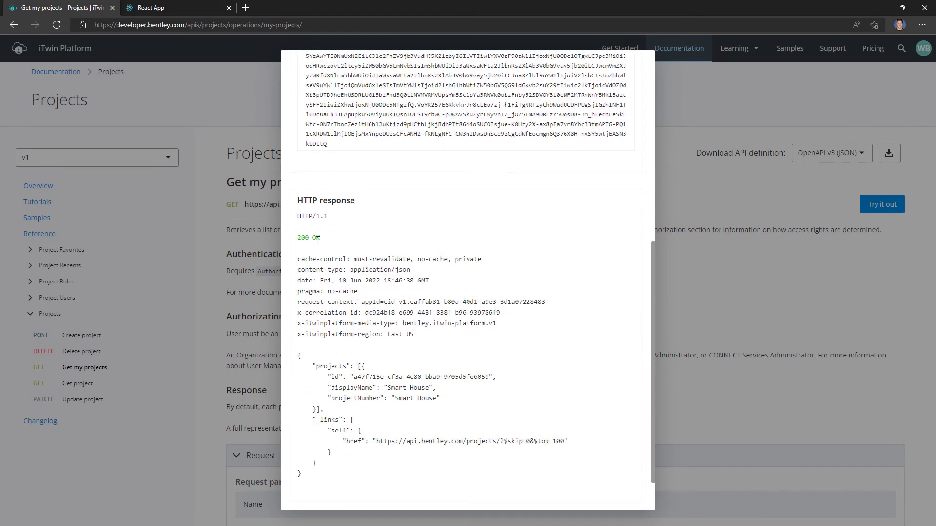
{"action": "scroll", "coordinate": [330, 248], "scroll_direction": "down", "scroll_amount": 1}
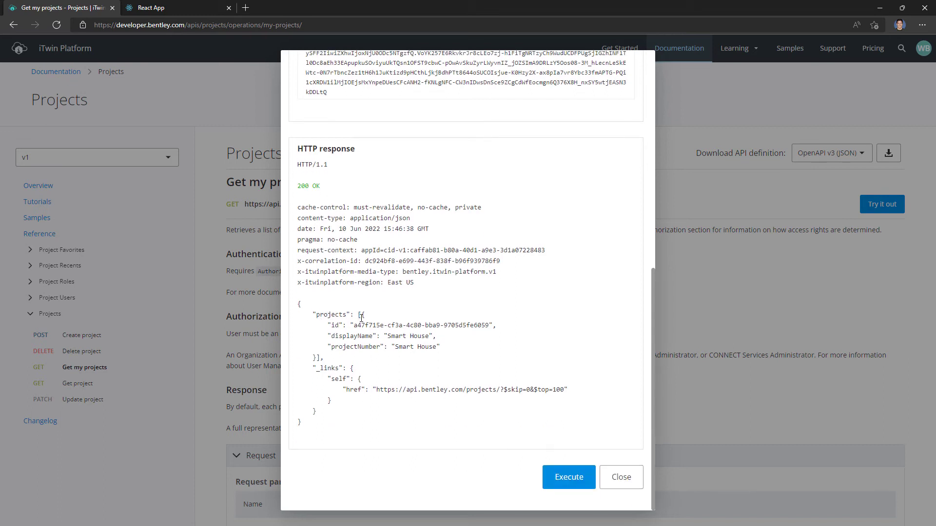
{"action": "left_click_drag", "start_coordinate": [359, 315], "coordinate": [336, 359]}
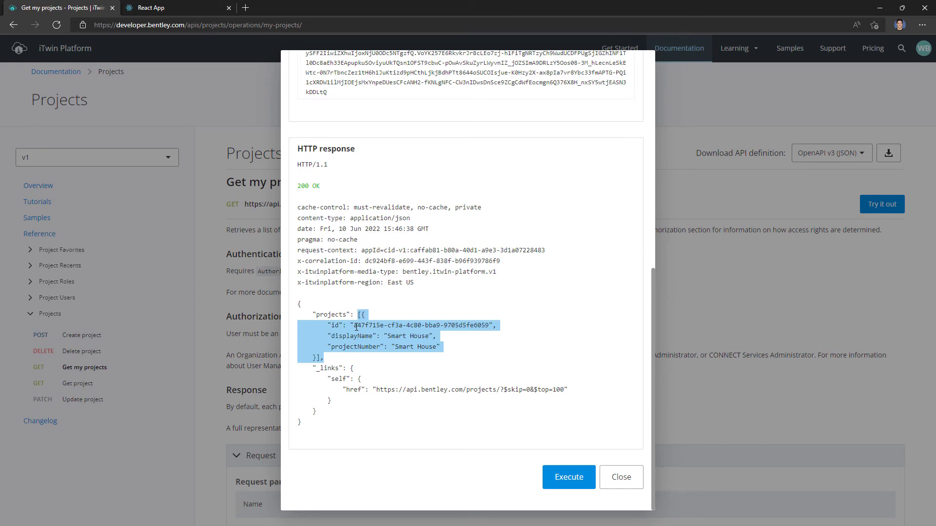
- Close the test form, reopen Try it out and choose authorizationCode again
{"action": "left_click", "coordinate": [622, 477]}
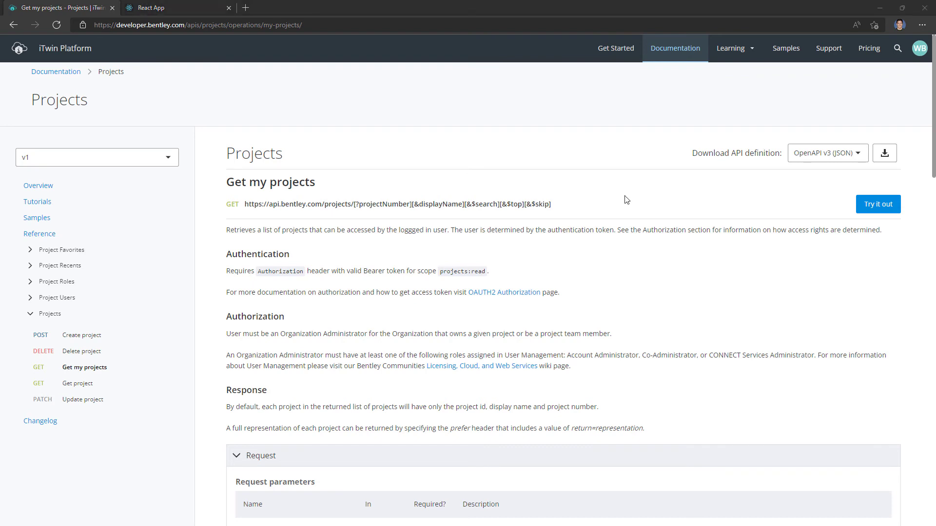
{"action": "left_click", "coordinate": [900, 218]}
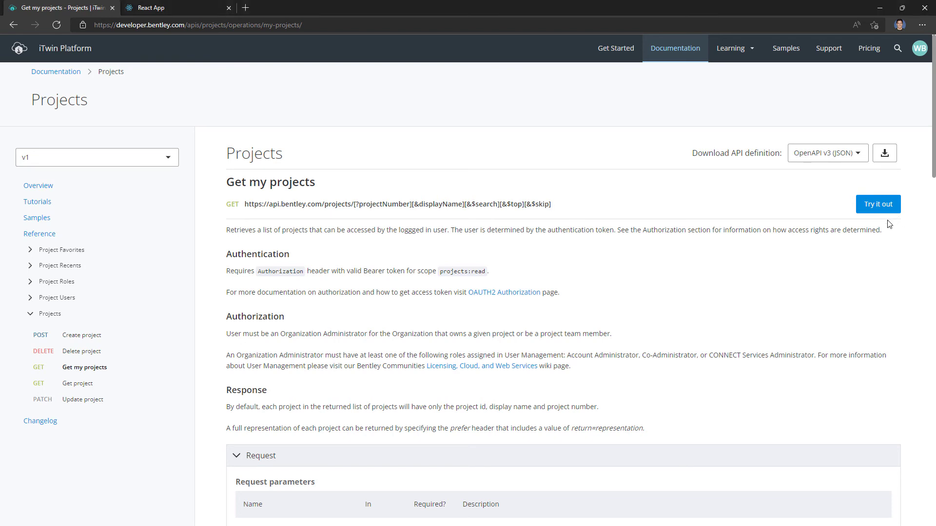
{"action": "left_click", "coordinate": [888, 206]}
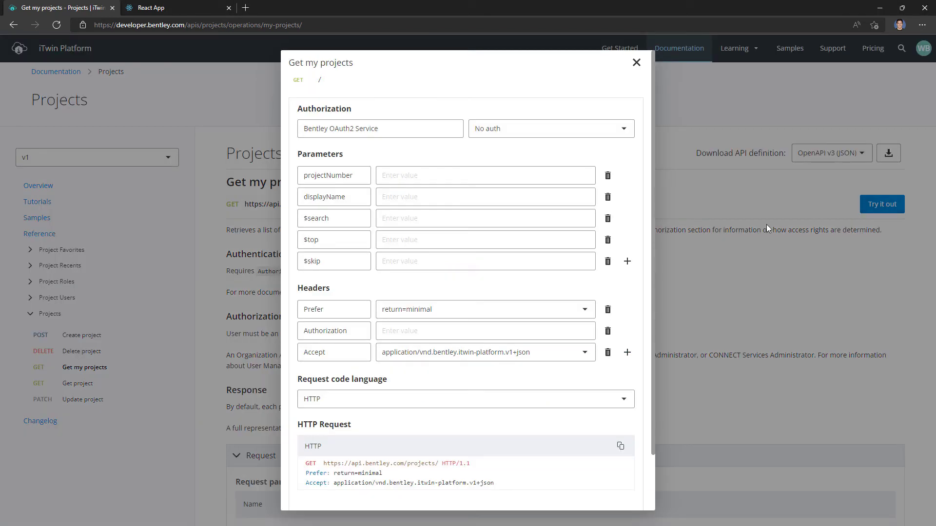
{"action": "left_click", "coordinate": [563, 129]}
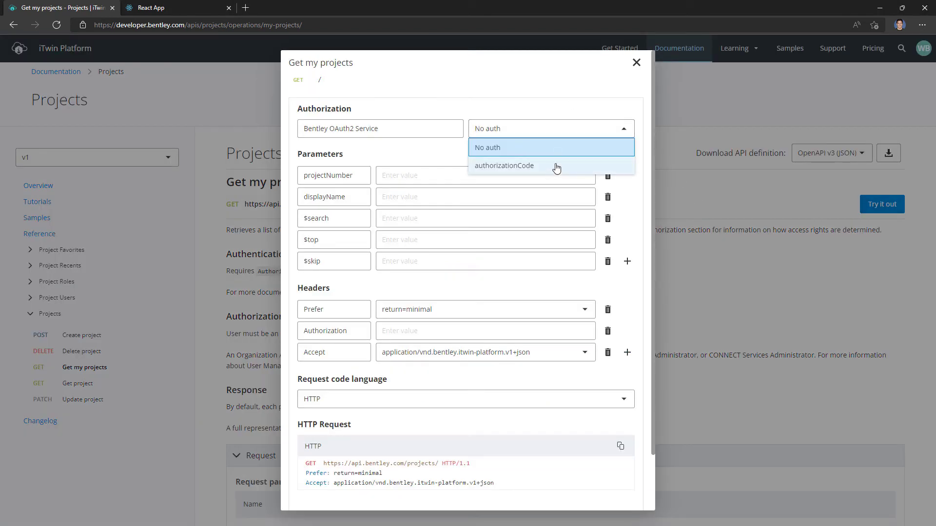
{"action": "left_click", "coordinate": [556, 165]}
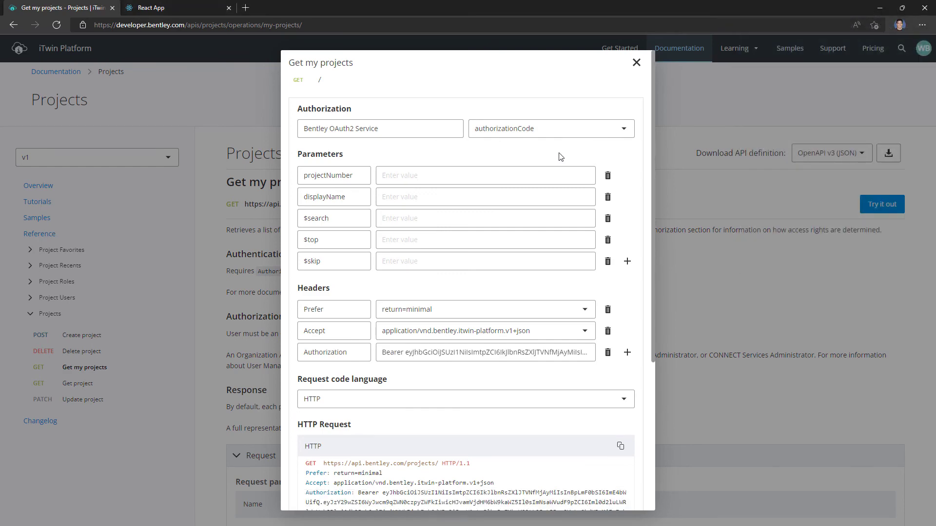
- Select the new Bearer token in the HTTP Request panel
{"action": "scroll", "coordinate": [460, 317], "scroll_direction": "down", "scroll_amount": 4}
{"action": "scroll", "coordinate": [460, 317], "scroll_direction": "down", "scroll_amount": 1}
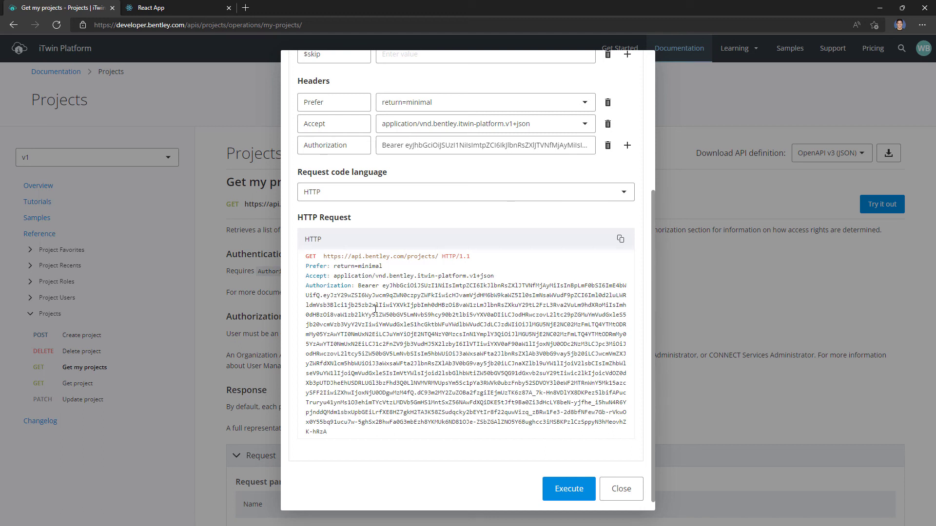
{"action": "left_click_drag", "start_coordinate": [384, 287], "coordinate": [409, 436]}
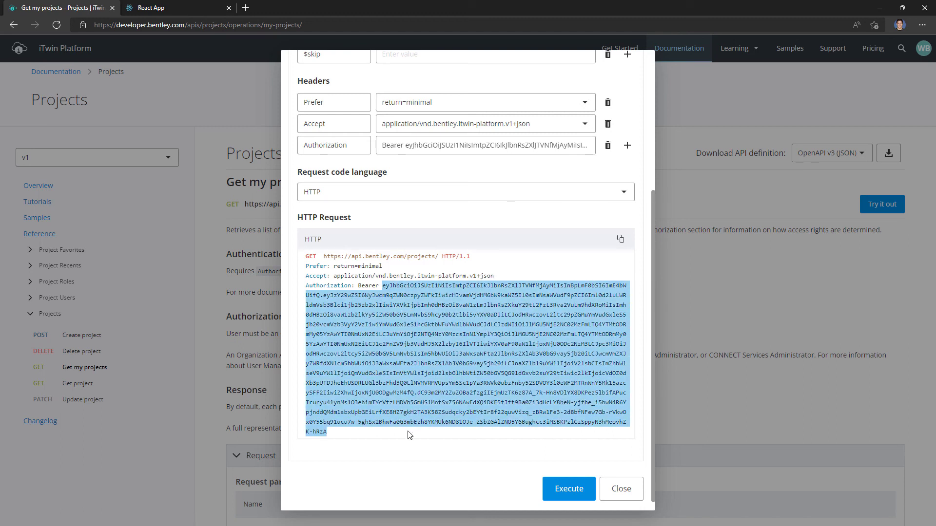